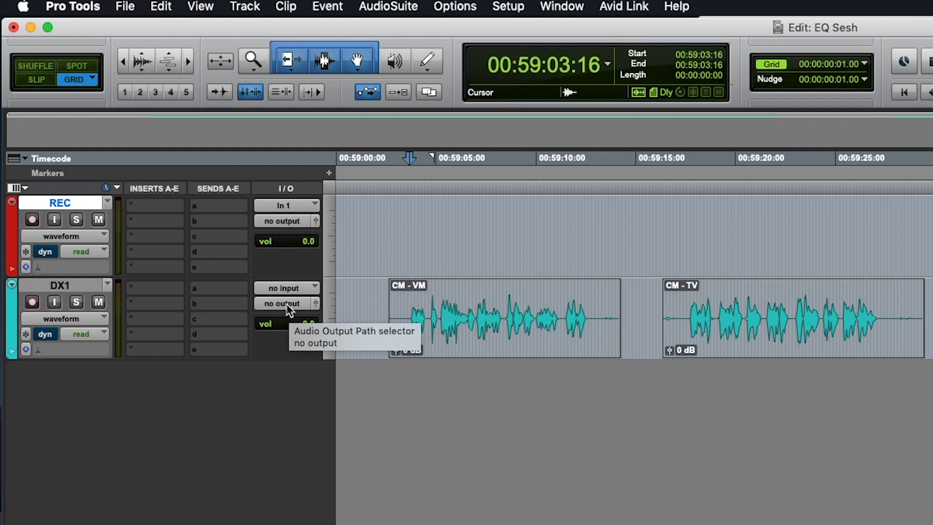
Route DX1's output to ST Output (Stereo) and play the session briefly to test for sound
click(287, 305)
mouse_move(296, 304)
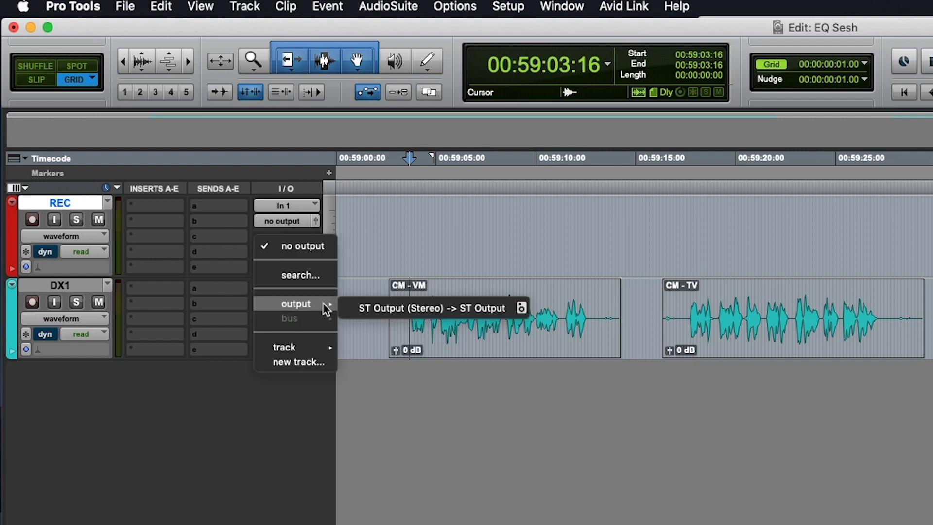
click(382, 312)
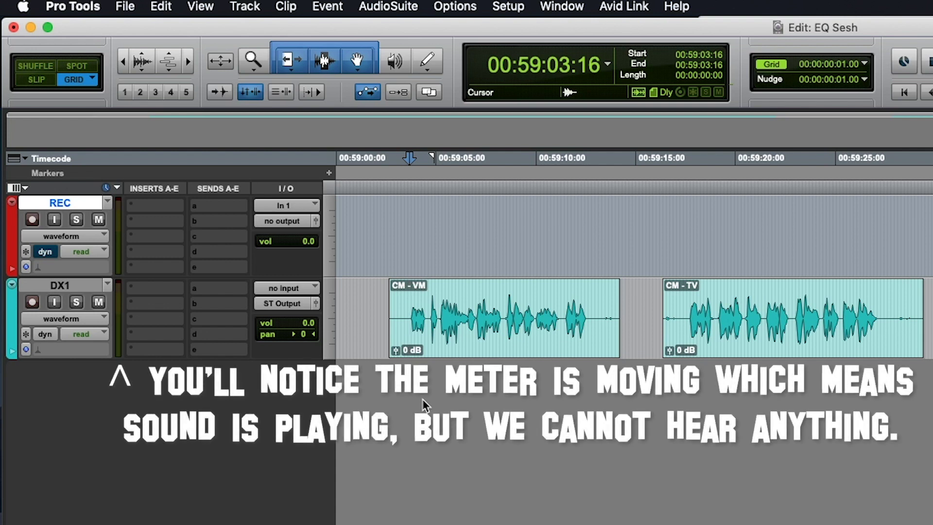
key(space)
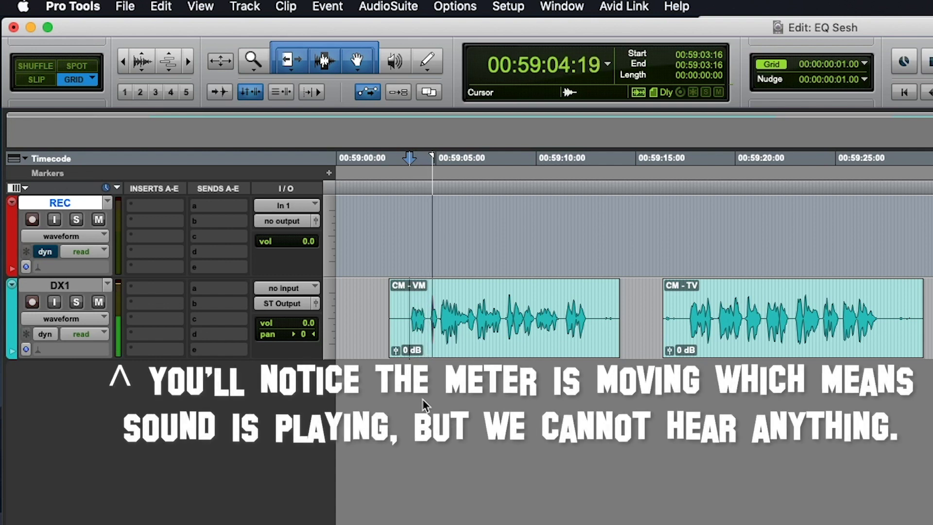
key(space)
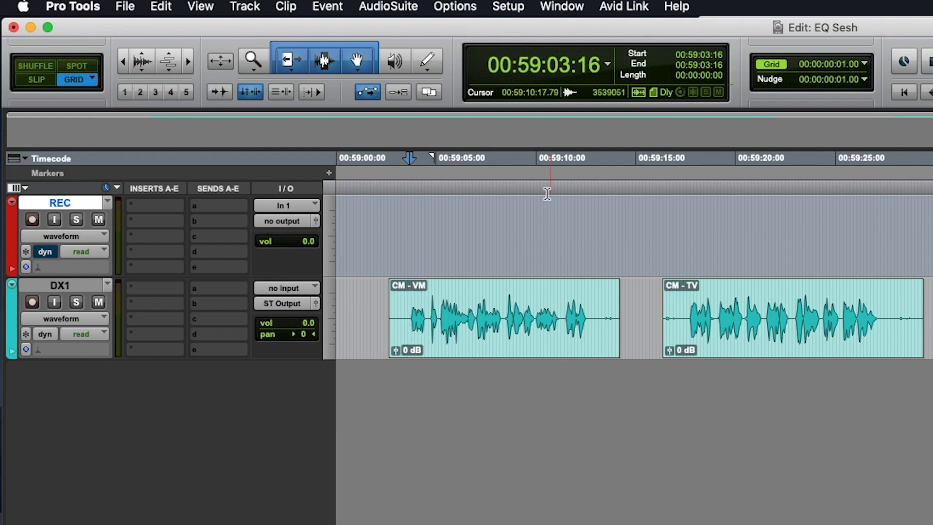
Choose Scarlett 2i4 USB as the Playback Engine and agree to save and close the session
click(511, 7)
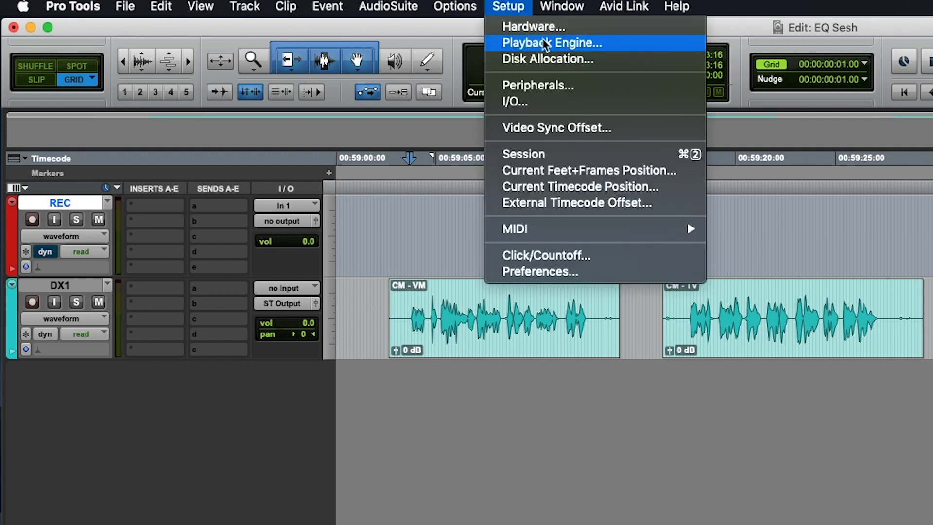
click(625, 46)
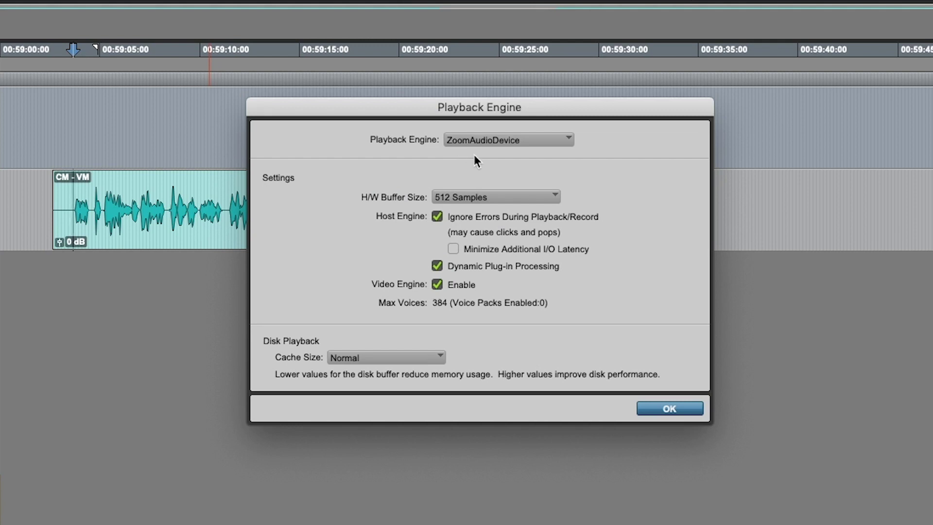
click(538, 139)
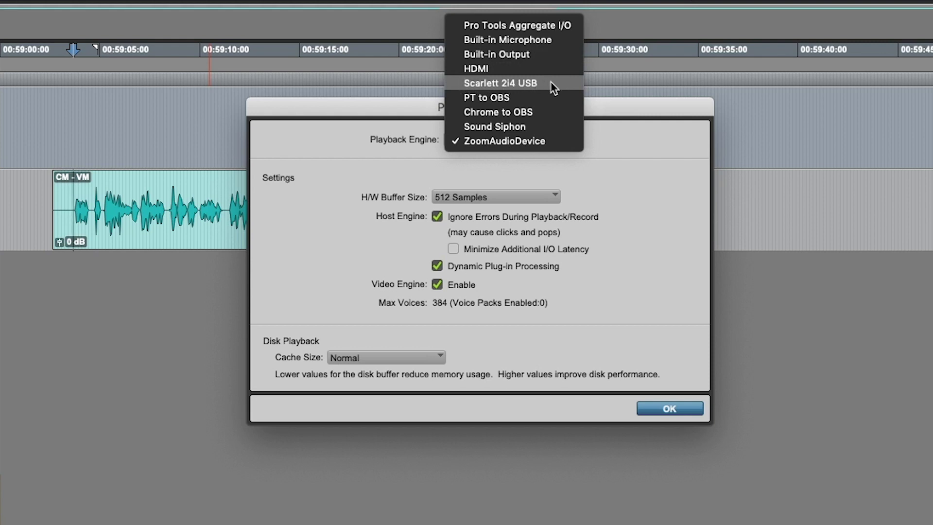
click(500, 83)
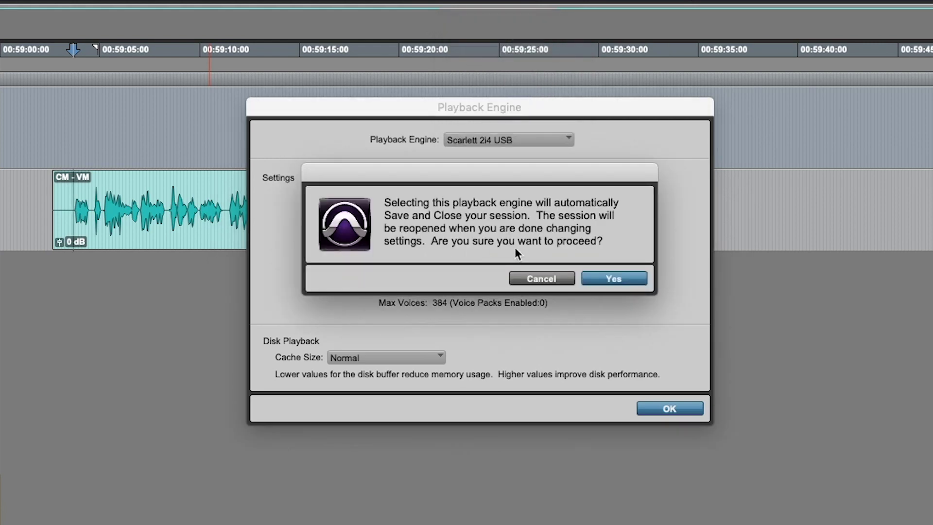
click(611, 280)
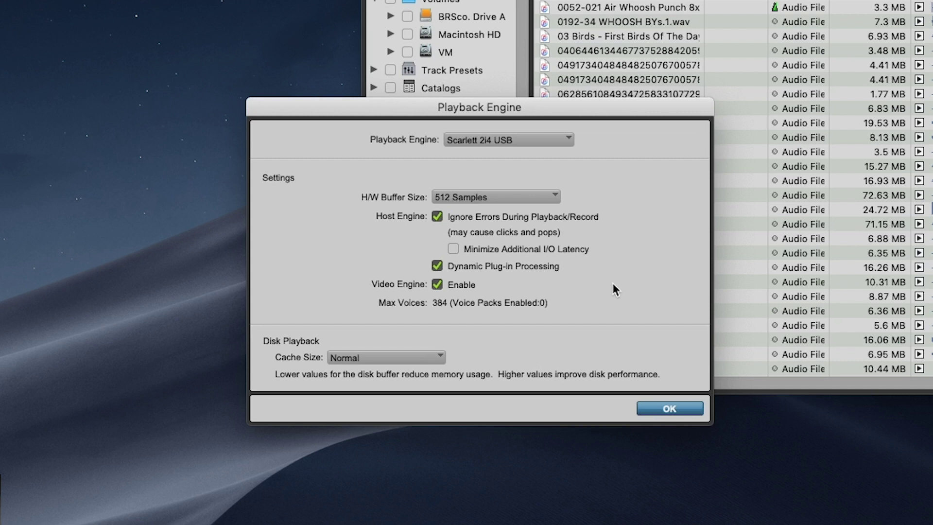
Confirm the engine settings and decline saving the unmapped-bus session report
click(668, 410)
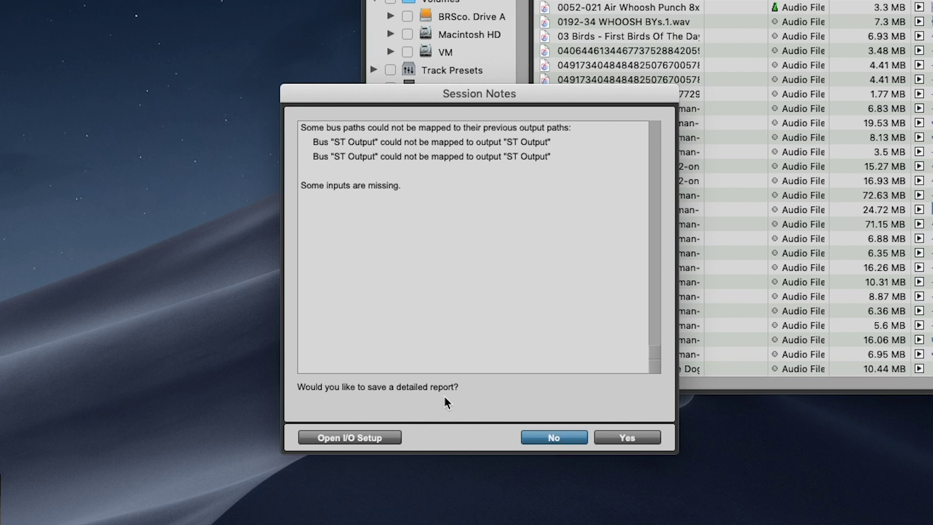
click(555, 439)
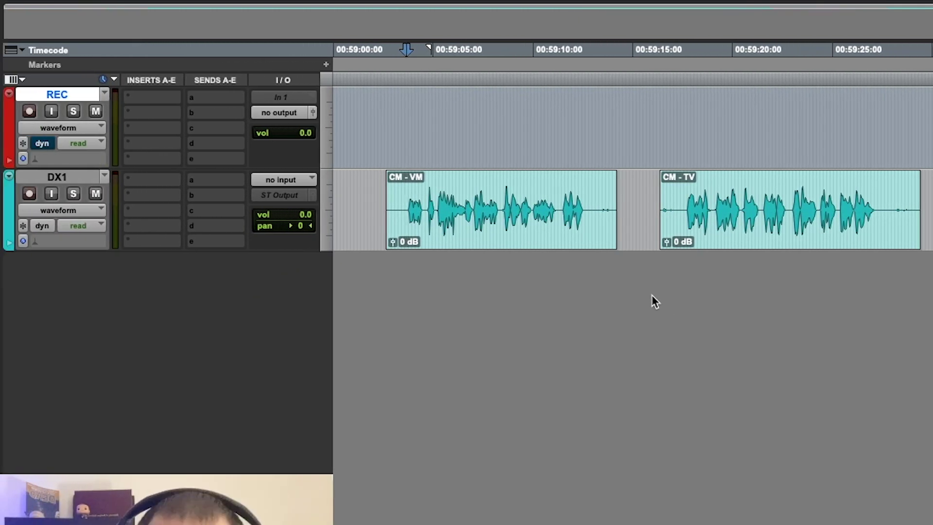
key(space)
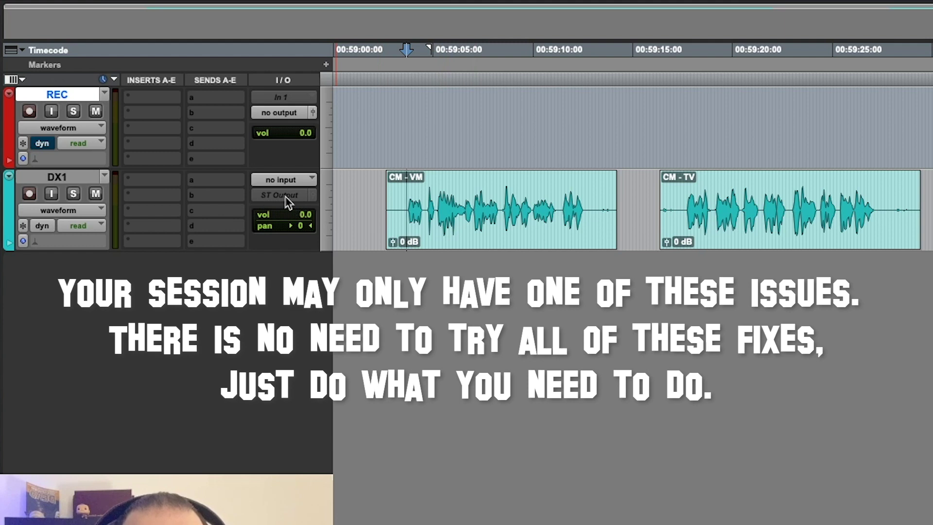
click(286, 197)
mouse_move(292, 196)
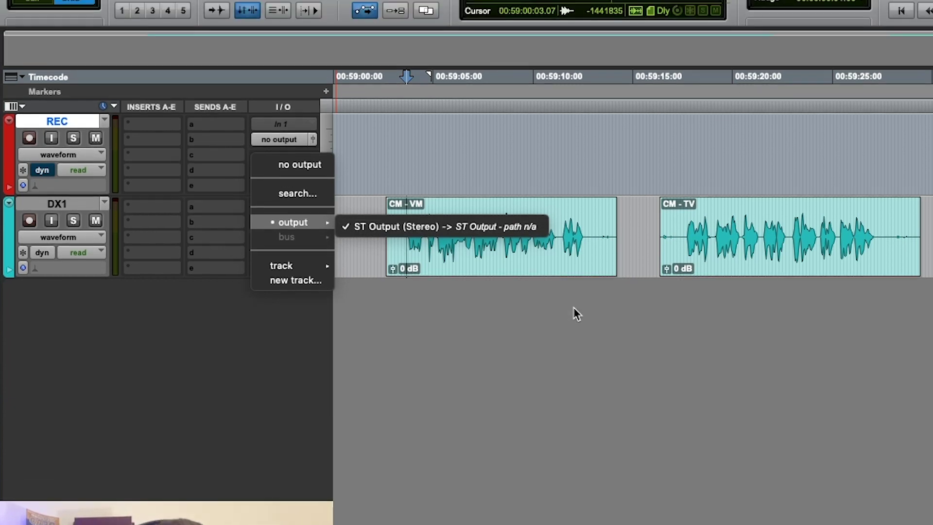
click(571, 366)
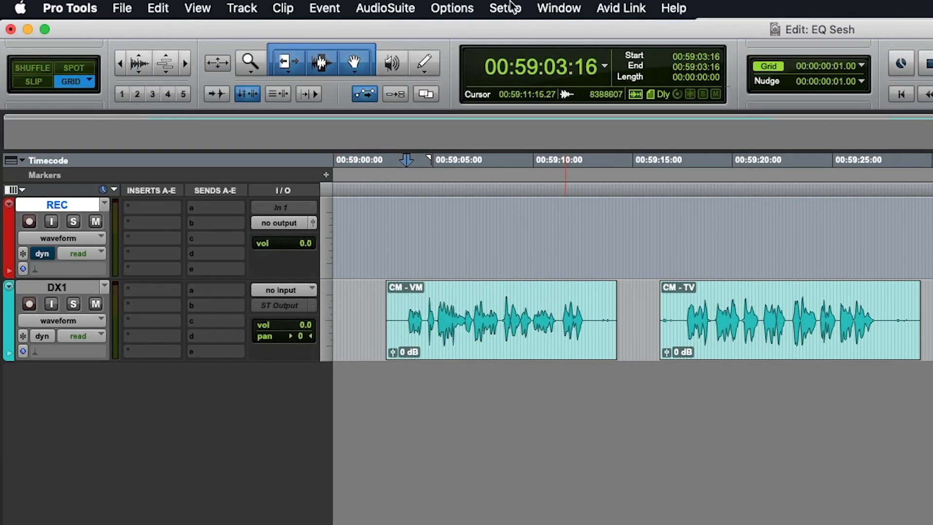
Bring up I/O Setup and compare the empty Output tab with the Bus tab
click(508, 8)
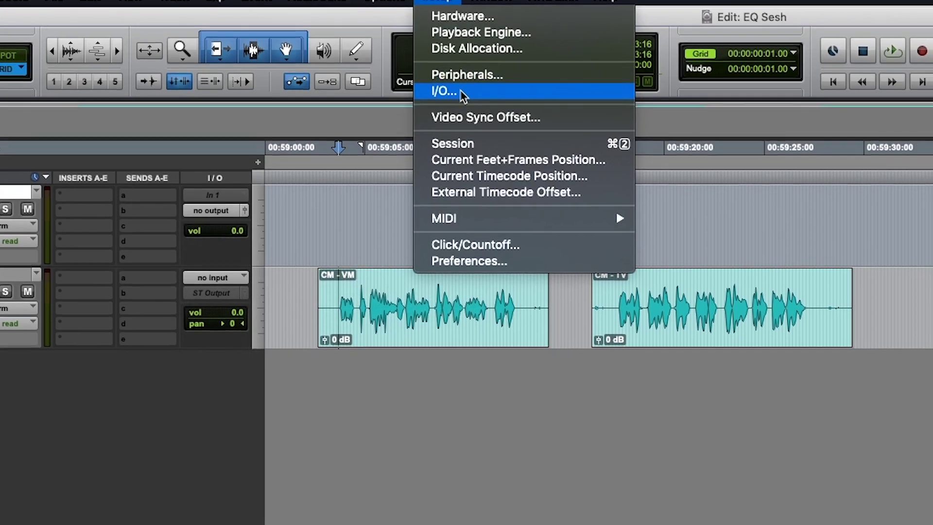
click(462, 92)
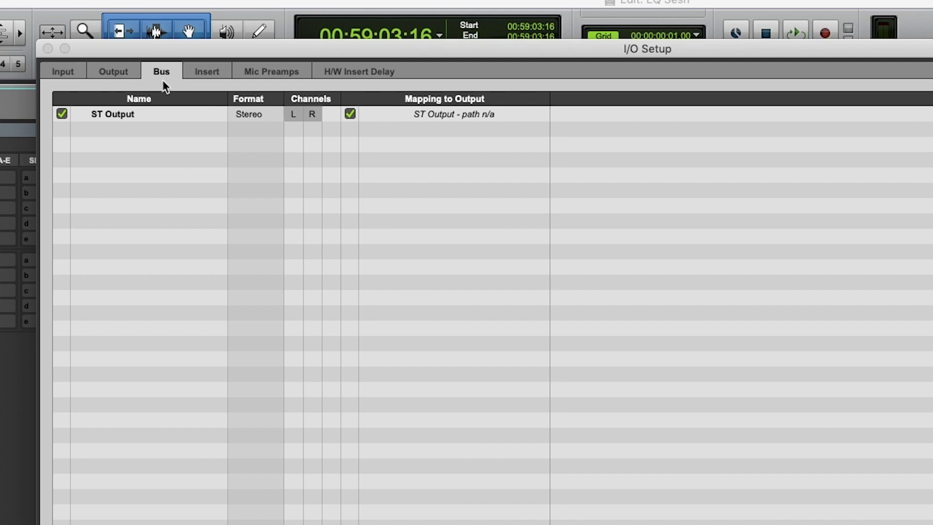
click(109, 71)
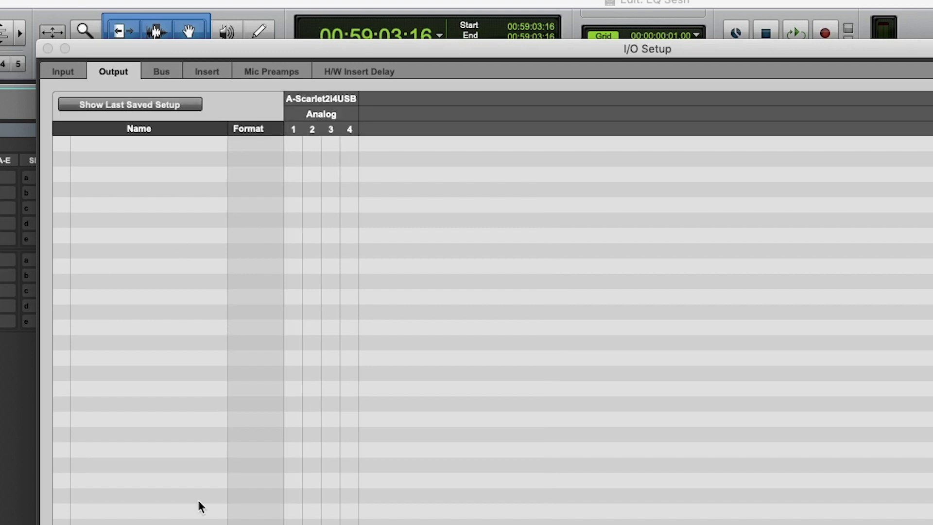
click(160, 73)
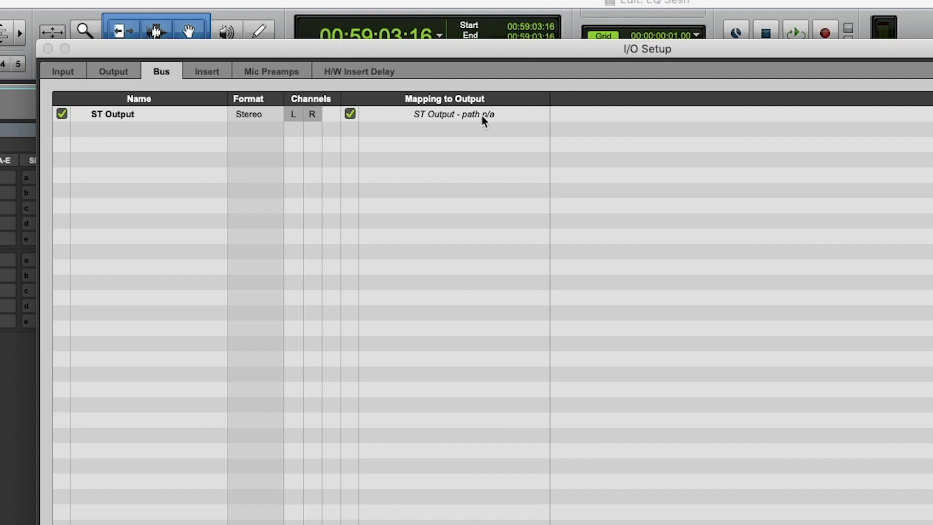
Confirm the ST Output bus maps to no path (n/a) and start a new output path
click(445, 113)
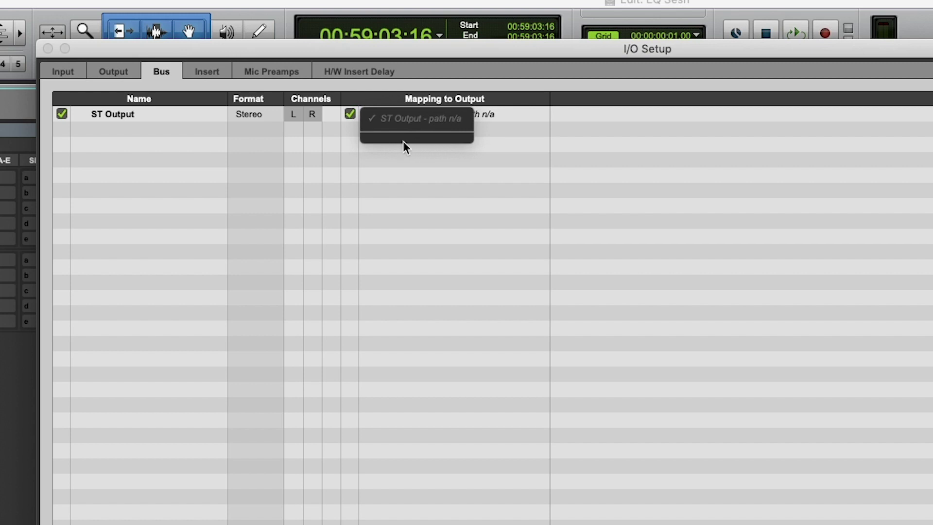
click(416, 166)
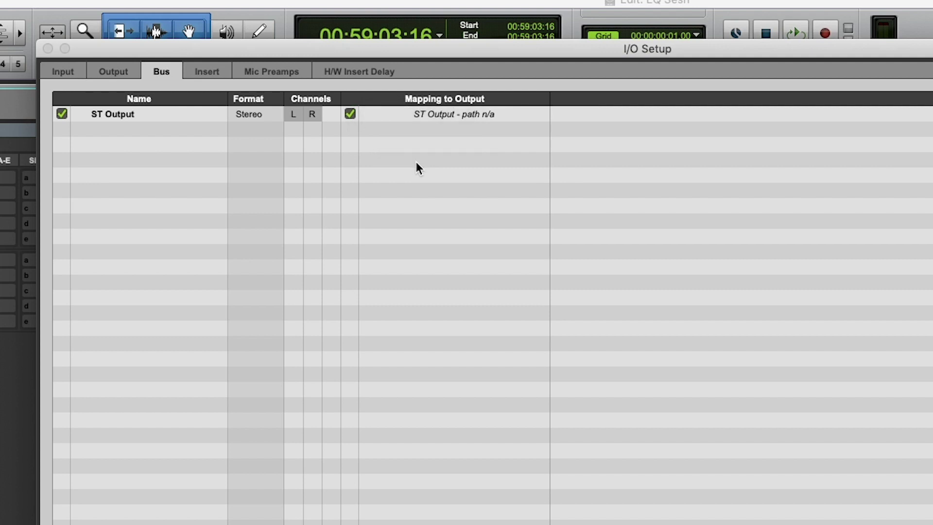
click(110, 72)
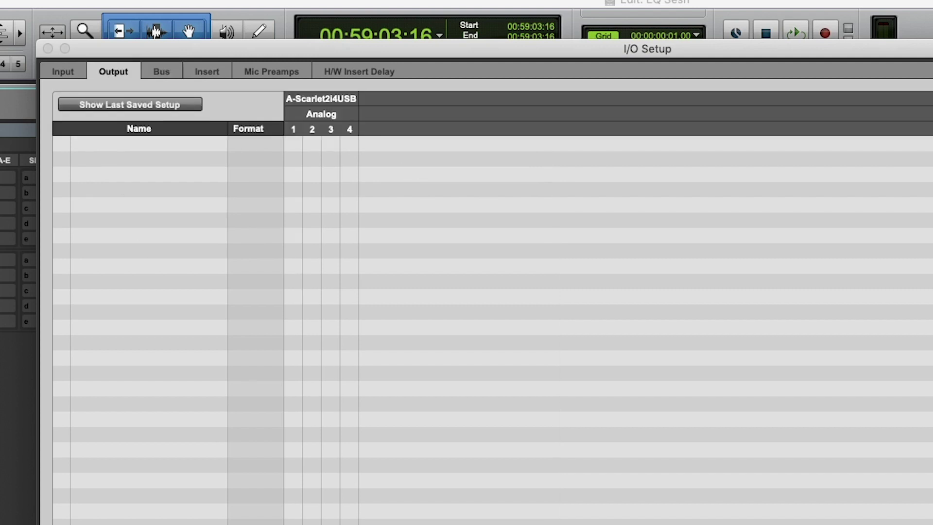
key(super+n)
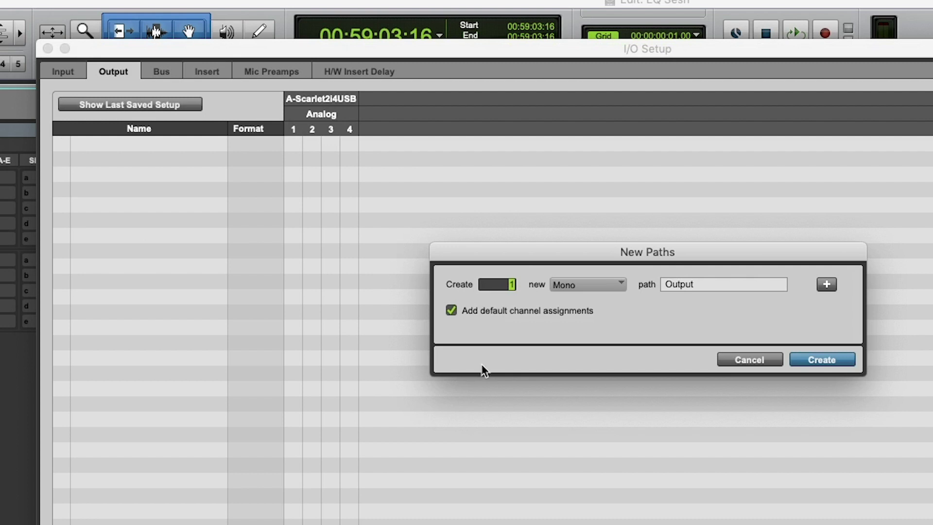
Create one stereo output path named 'ST Output' on Scarlett analog outputs 1-2
key(Tab)
key(Left)
text(ST)
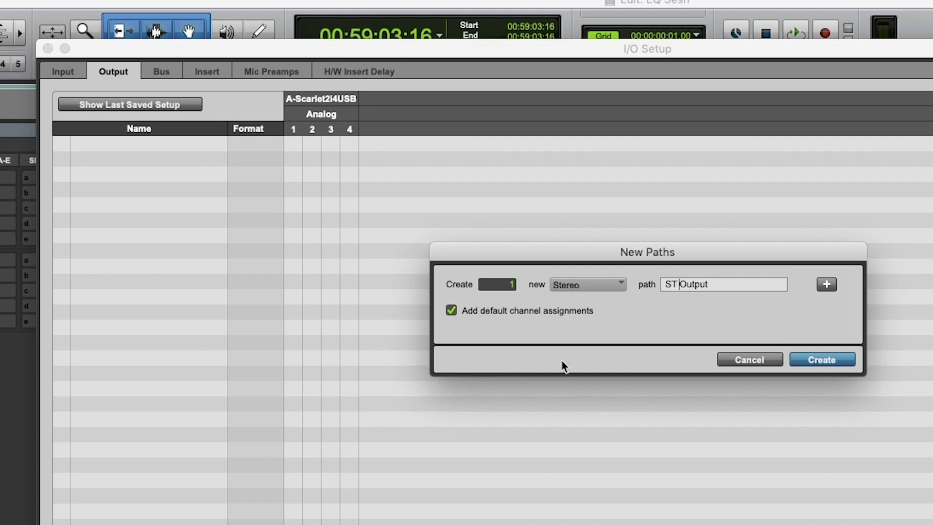
click(822, 361)
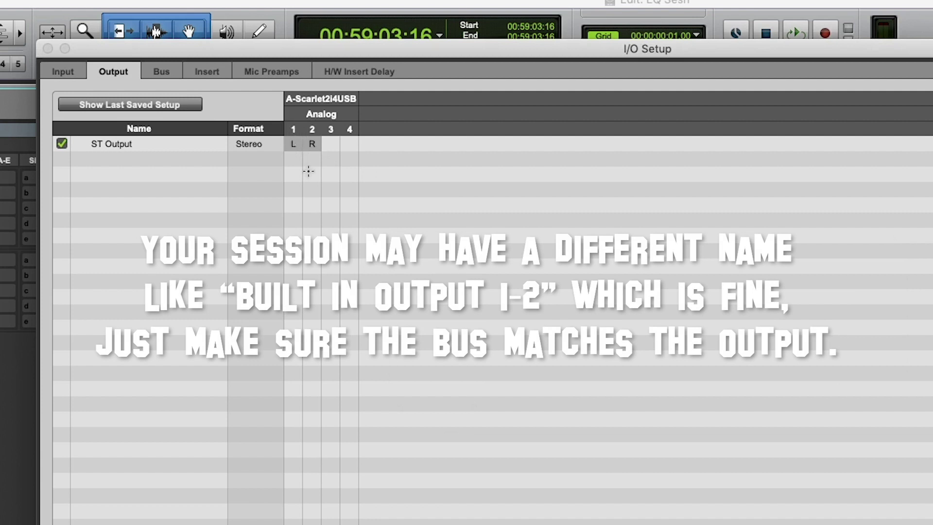
click(160, 75)
Map the ST Output bus to ST Output (Stereo) and play the session to confirm sound
click(418, 115)
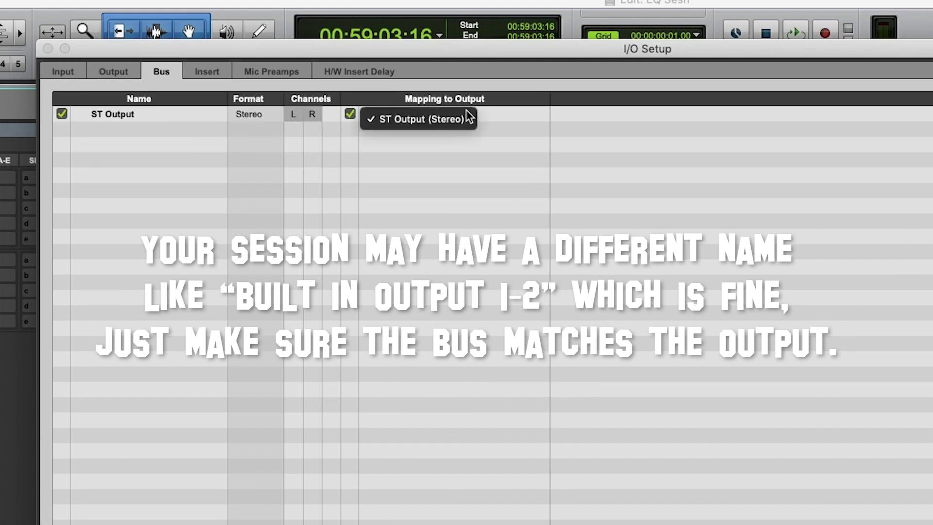
click(418, 149)
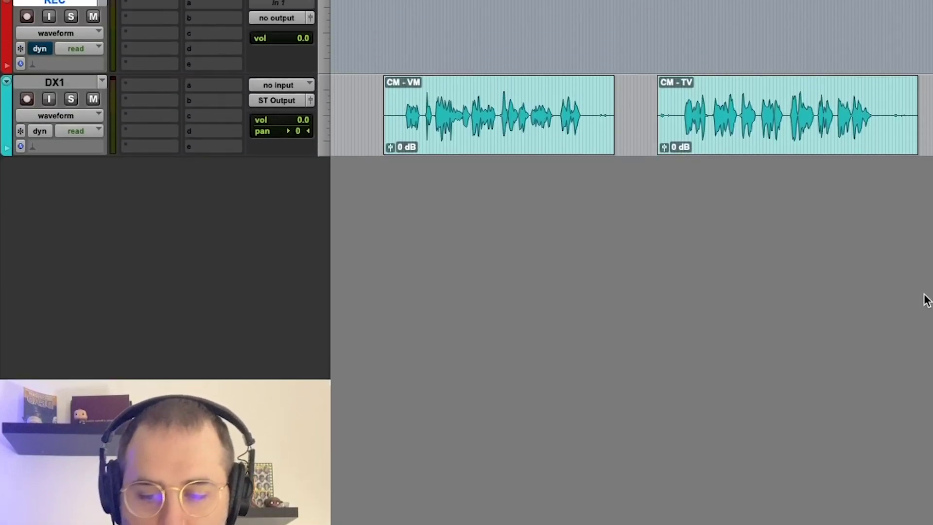
key(space)
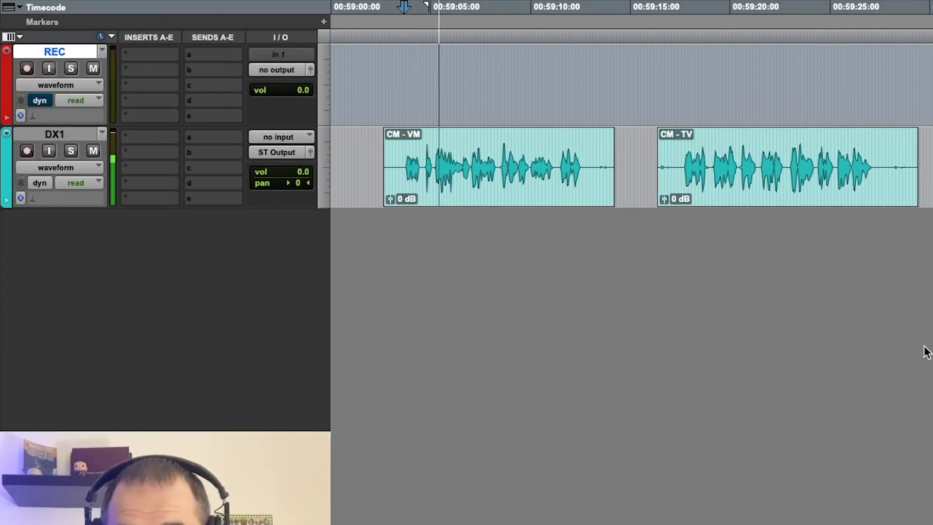